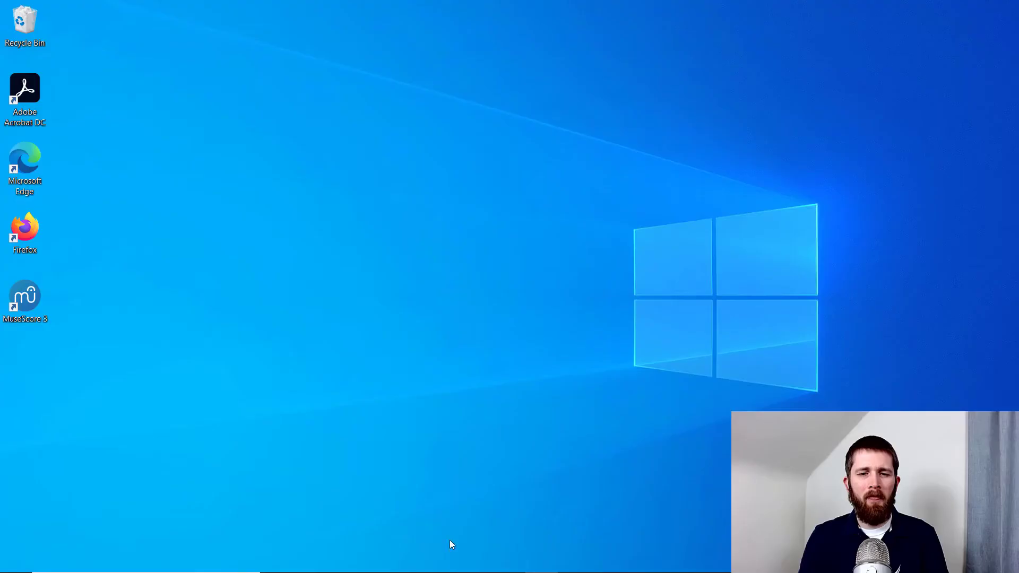
# Bring the MuseScore window with the seven-measure piano tutorial score to the front
pyautogui.click(439, 560)
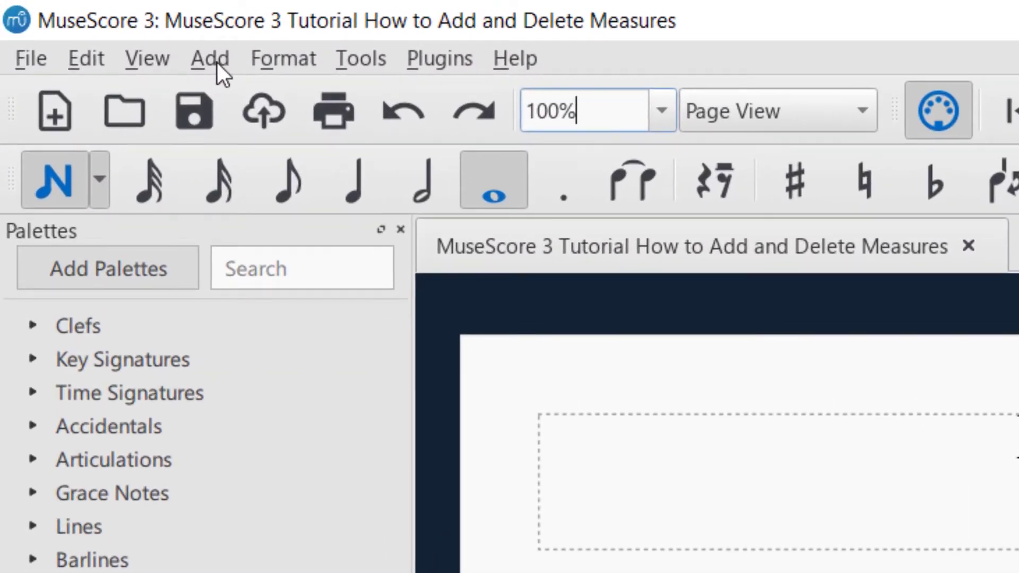
# Append a single empty measure to the end of the score, right after the chord measure
pyautogui.click(217, 60)
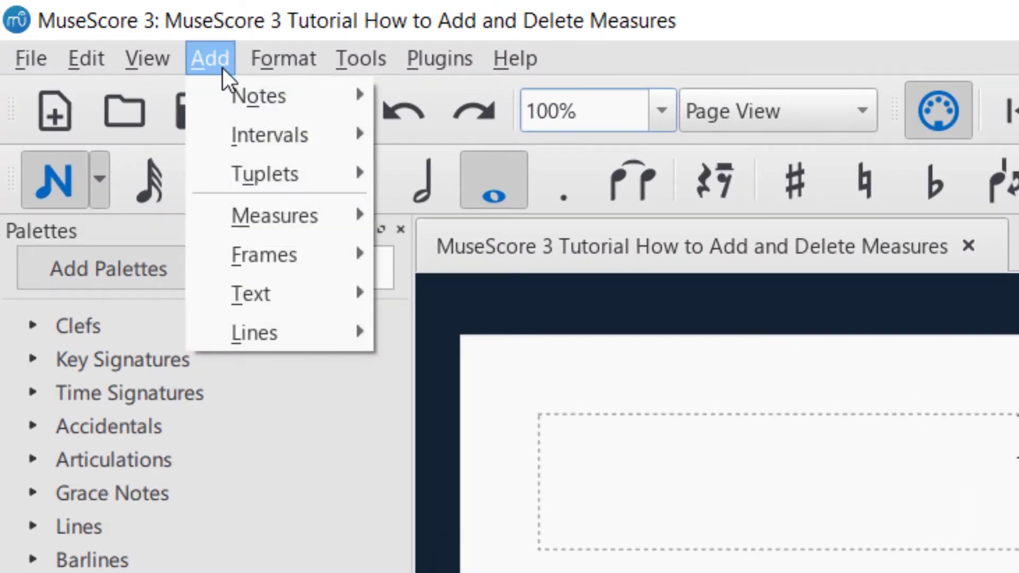
pyautogui.moveTo(314, 223)
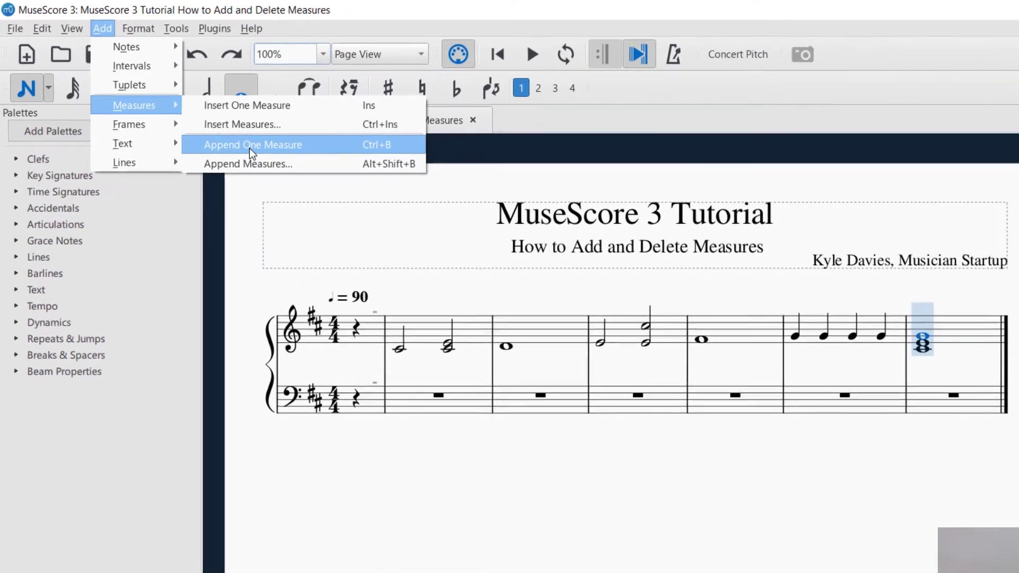
pyautogui.click(247, 146)
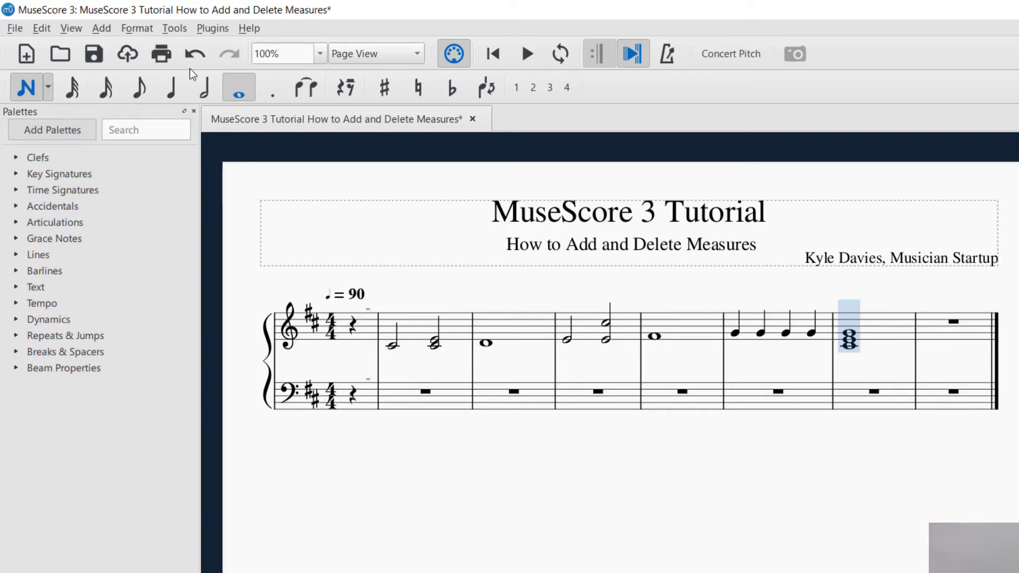
# Append 5 more empty measures to the end of the score with Append Measures
pyautogui.click(99, 26)
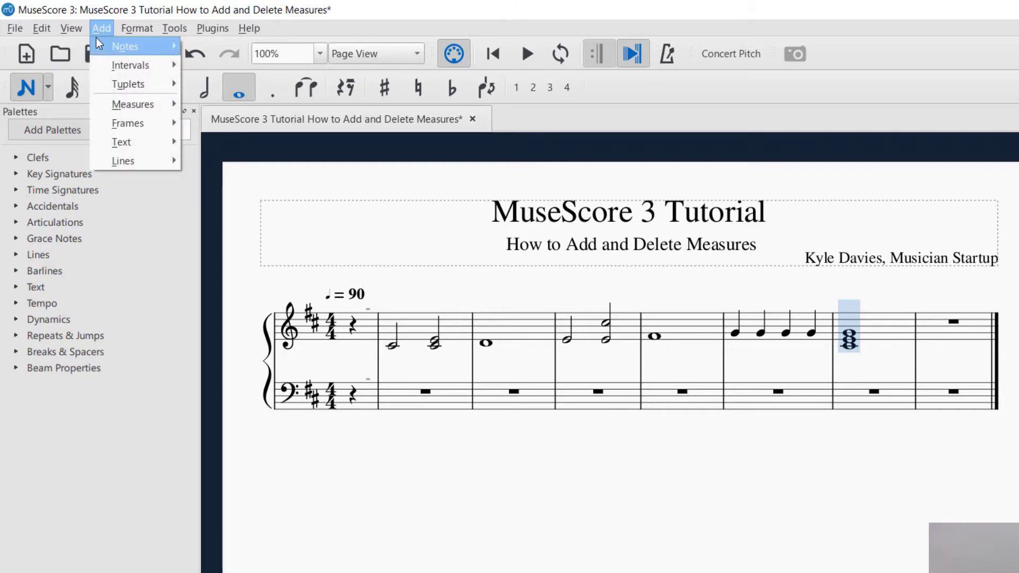
pyautogui.moveTo(132, 107)
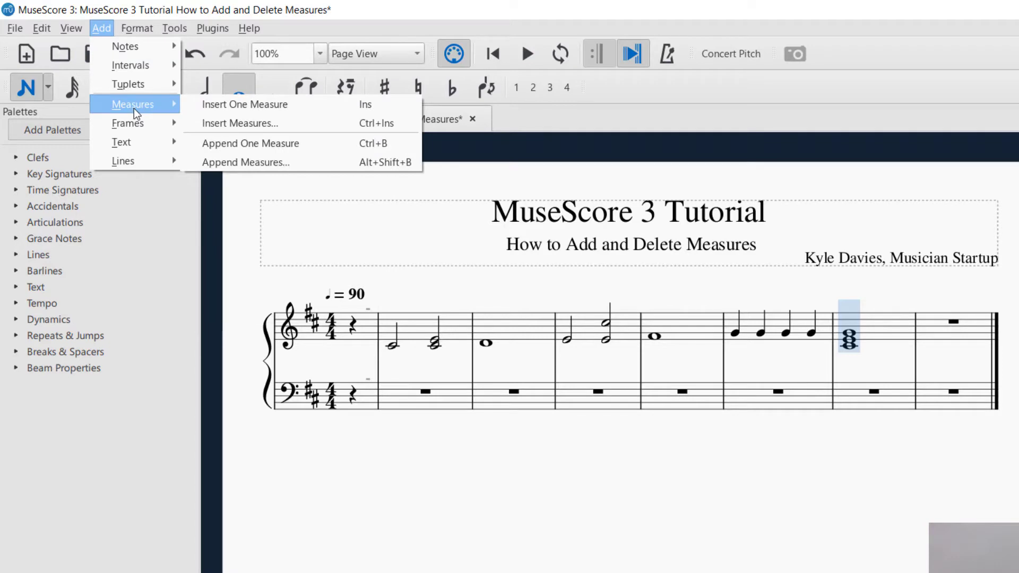
pyautogui.click(271, 164)
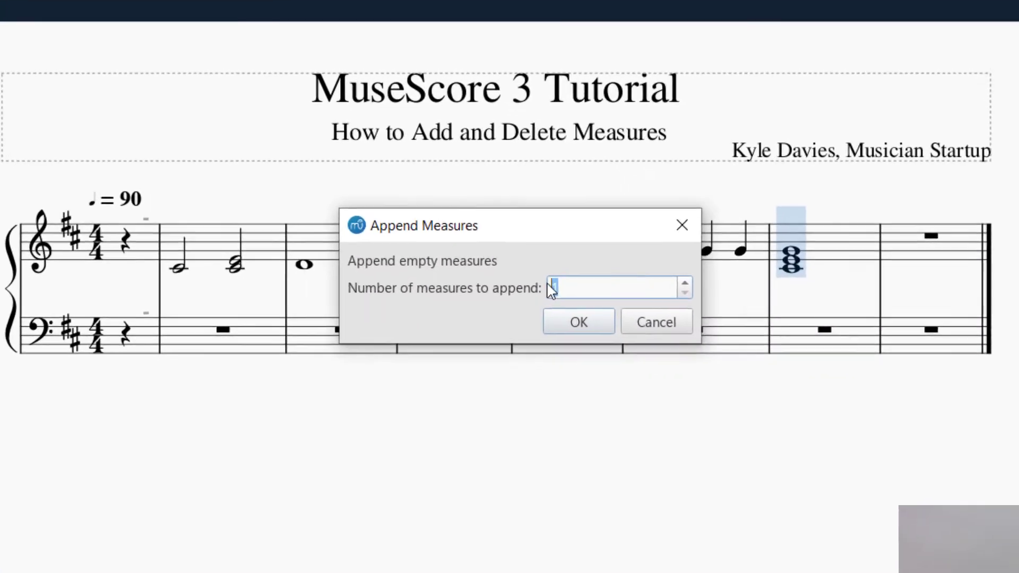
pyautogui.moveTo(688, 364); pyautogui.dragTo(659, 361)
pyautogui.write('5')
pyautogui.click(565, 318)
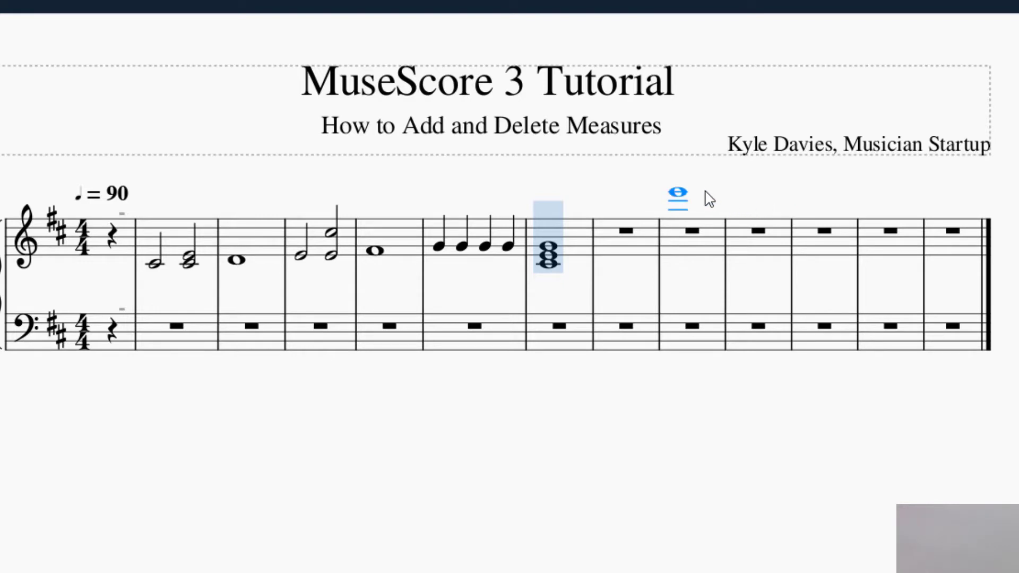
# Remove the six appended measures, then append one empty measure with Ctrl+B
pyautogui.hotkey('ctrl', 'Delete')
pyautogui.hotkey('ctrl', 'Delete')
pyautogui.hotkey('ctrl', 'Delete')
pyautogui.hotkey('ctrl', 'Delete')
pyautogui.hotkey('ctrl', 'Delete')
pyautogui.hotkey('ctrl', 'Delete')
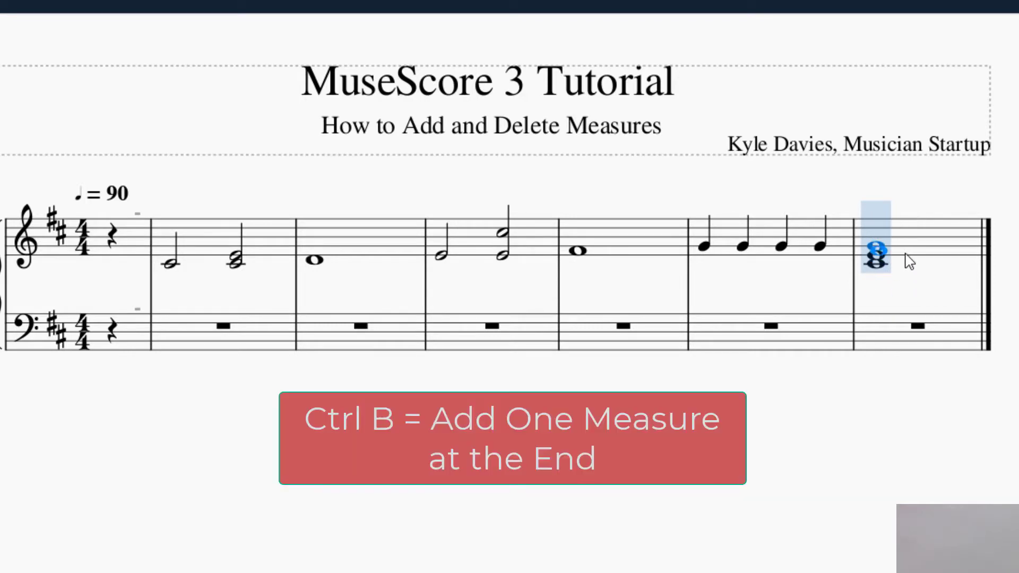
pyautogui.hotkey('ctrl', 'b')
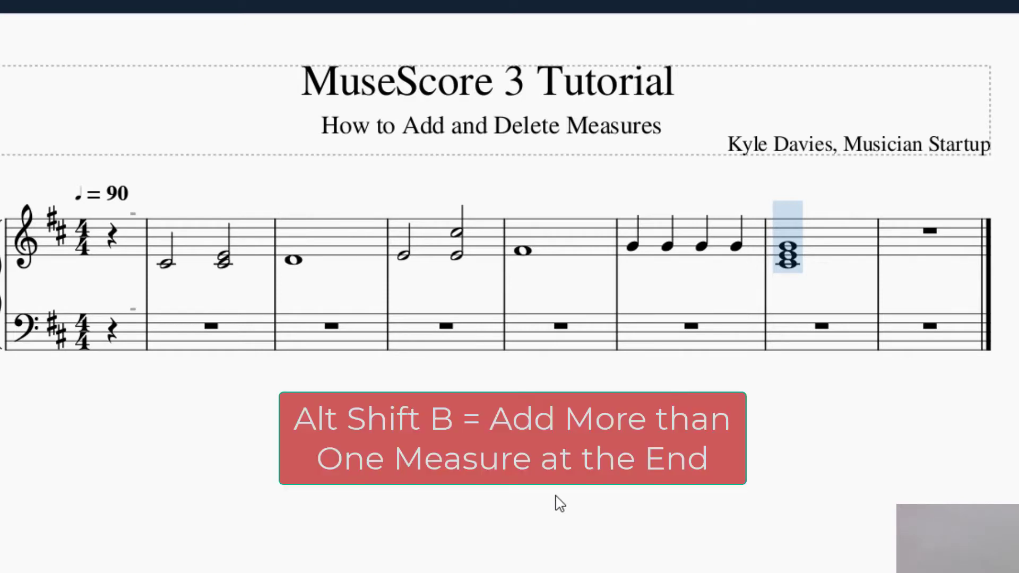
pyautogui.hotkey('alt', 'shift', 'b')
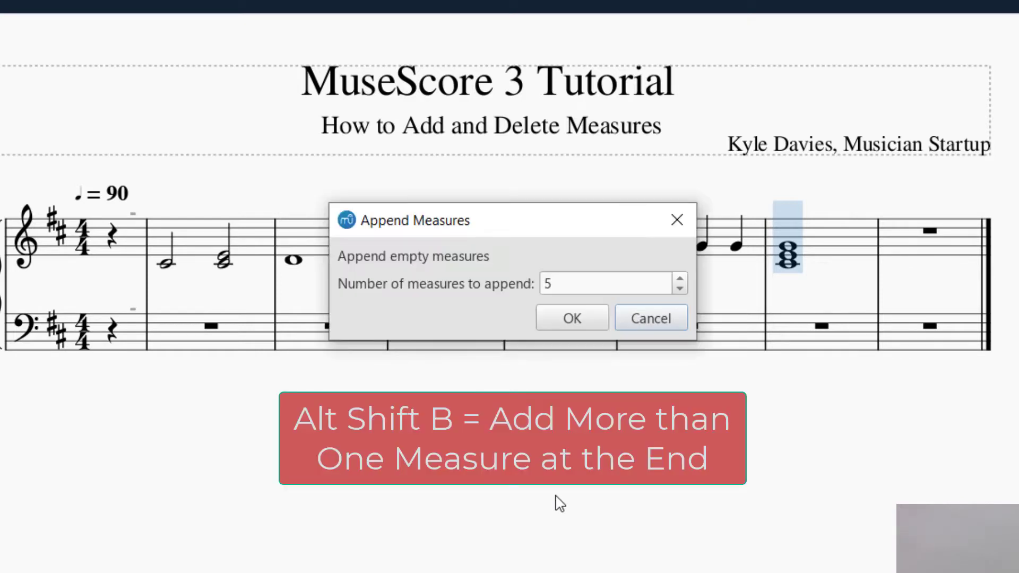
pyautogui.moveTo(587, 282); pyautogui.dragTo(491, 279)
pyautogui.press('BackSpace')
pyautogui.write('3')
pyautogui.click(569, 322)
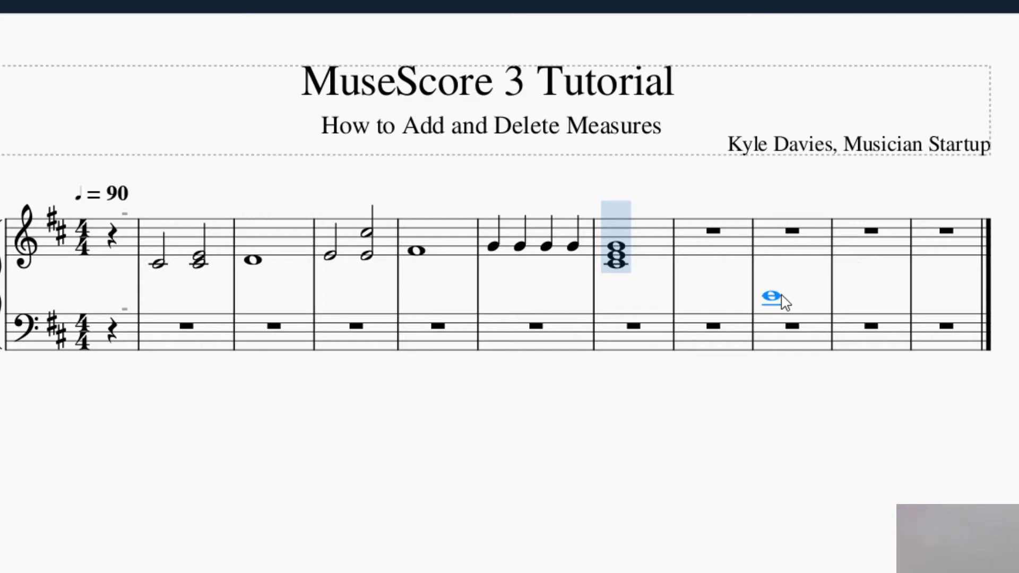
pyautogui.hotkey('ctrl', 'z')
pyautogui.hotkey('ctrl', 'z')
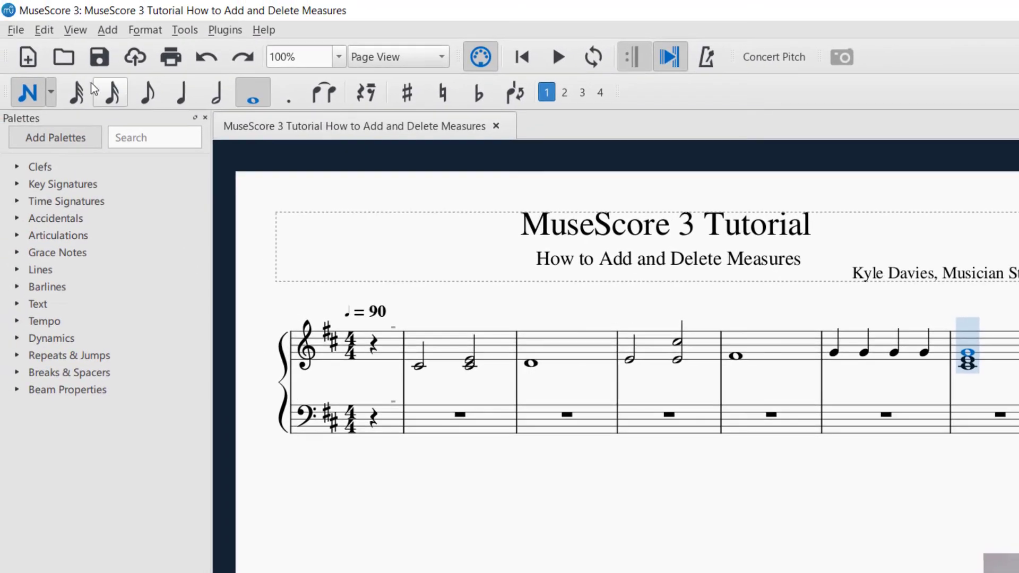
# Exit note input and select the whole-note measure as the insertion point
pyautogui.click(33, 95)
pyautogui.click(764, 353)
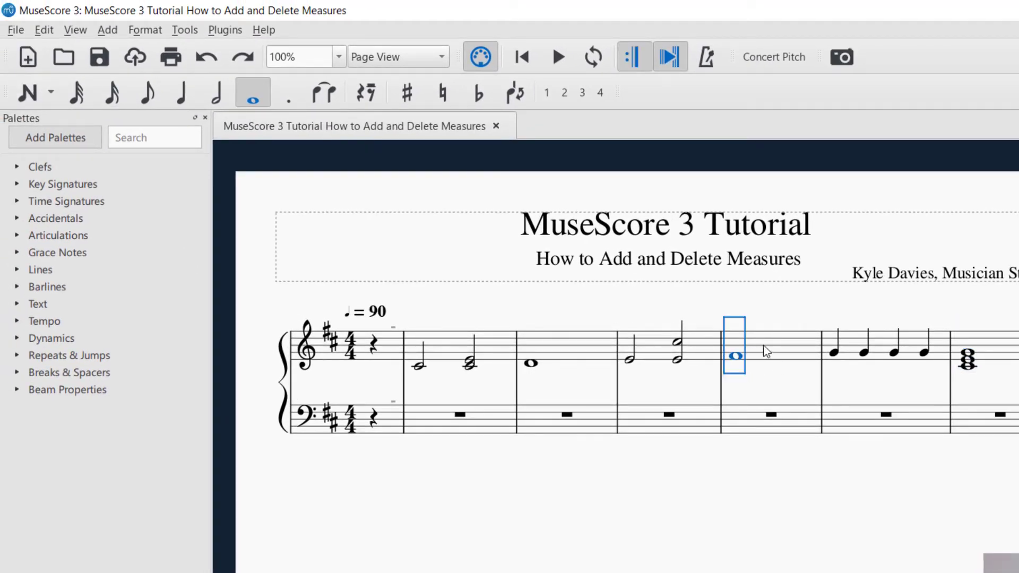
pyautogui.click(109, 29)
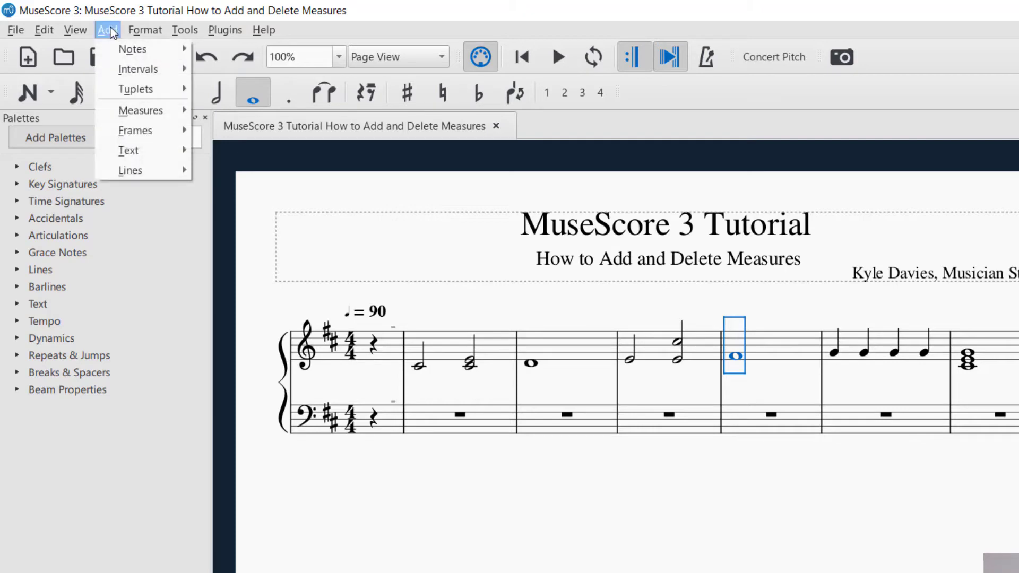
pyautogui.moveTo(138, 112)
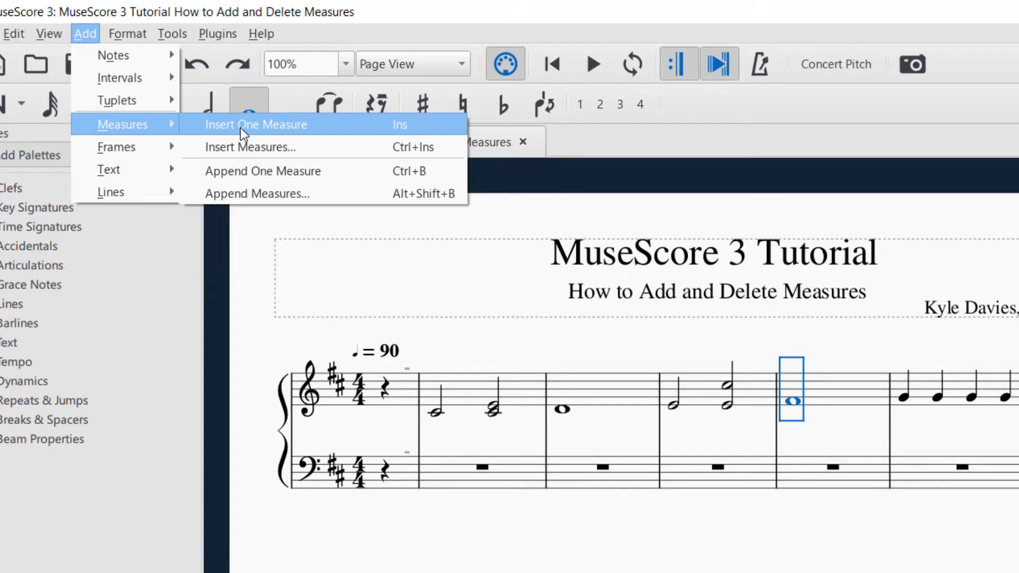
# Insert one empty measure just before the whole-note measure
pyautogui.click(240, 125)
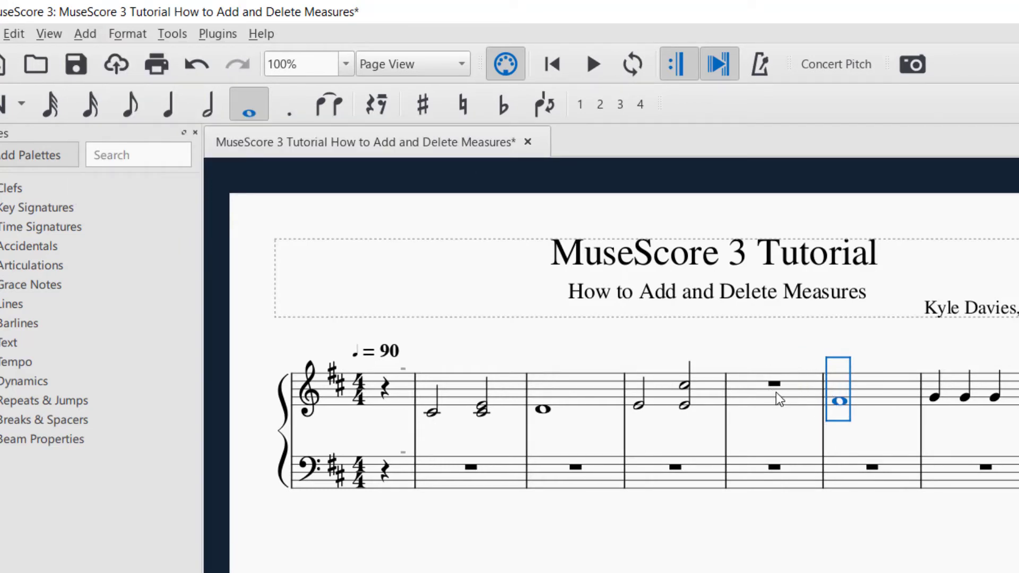
pyautogui.click(78, 38)
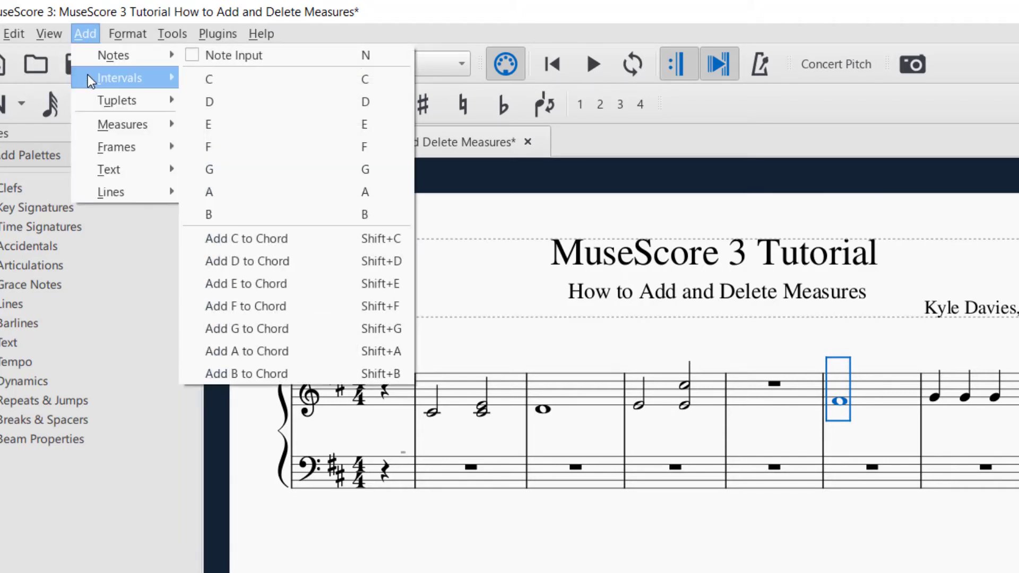
pyautogui.moveTo(158, 137)
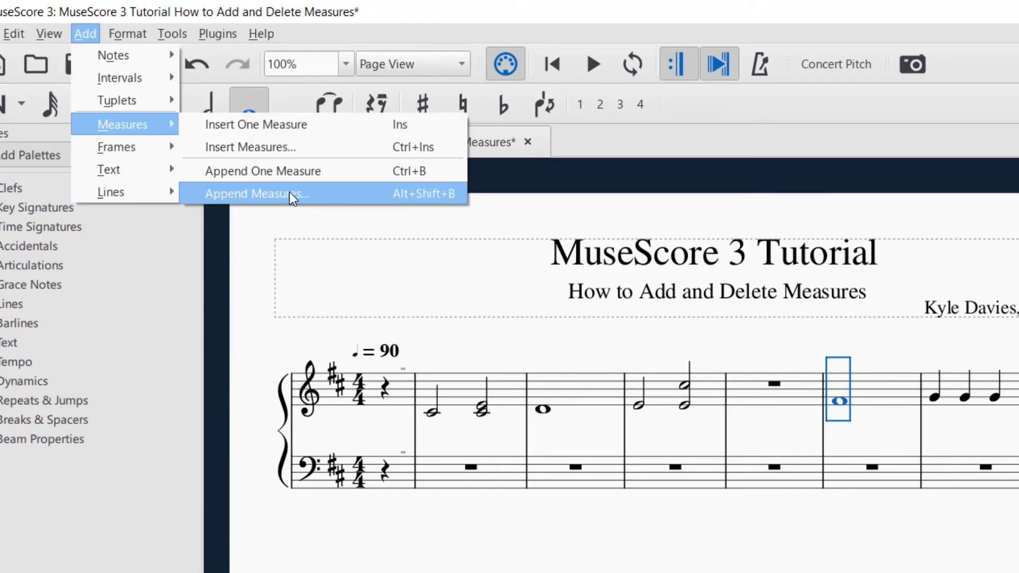
# Insert 7 more empty measures in front of the whole-note measure
pyautogui.click(331, 148)
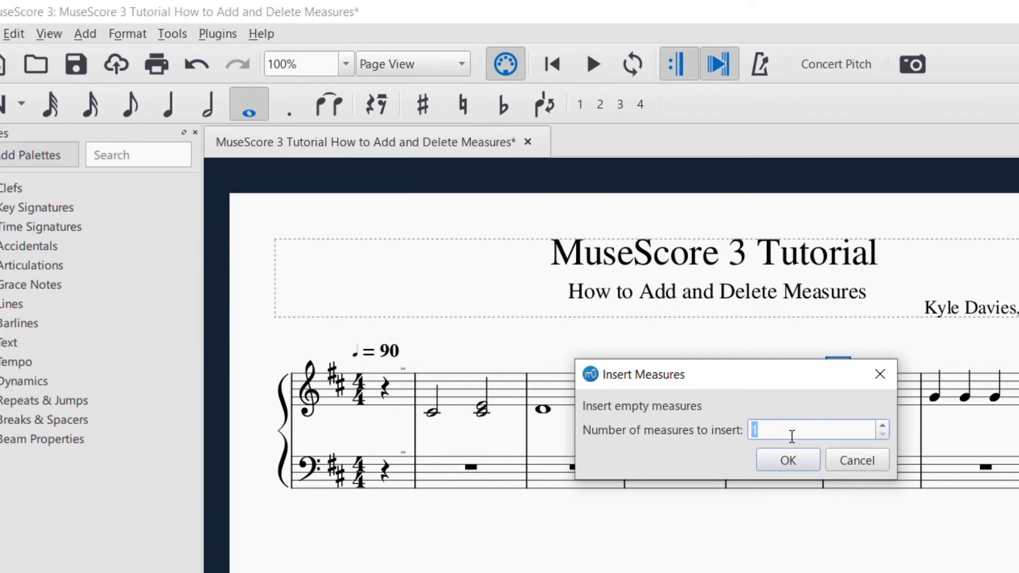
pyautogui.write('7')
pyautogui.click(787, 460)
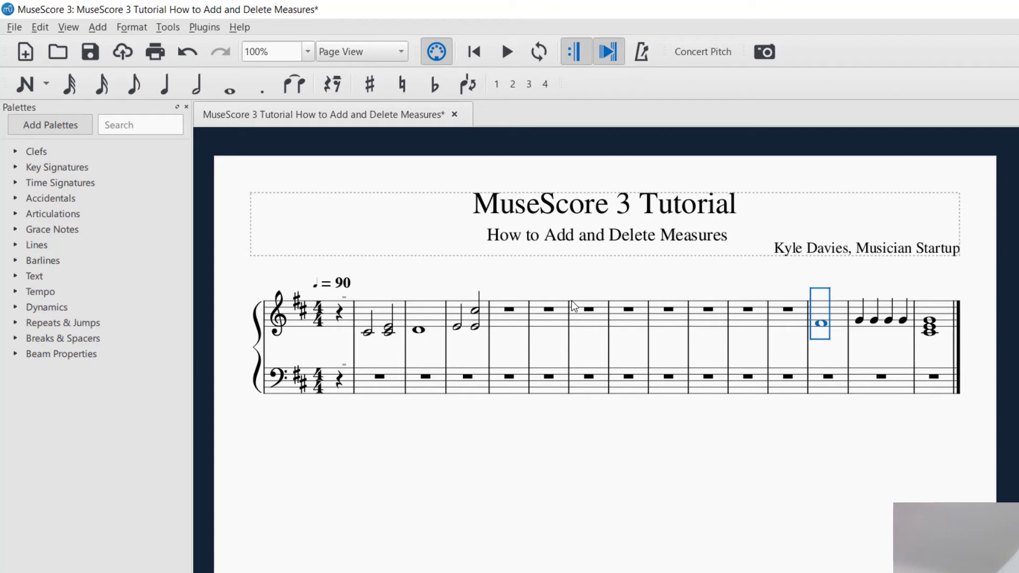
pyautogui.click(90, 27)
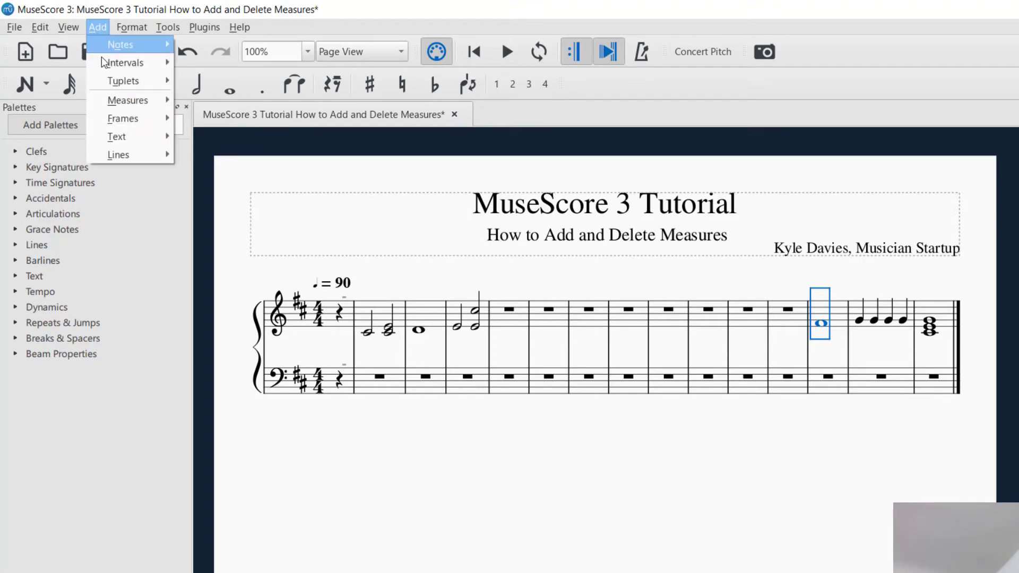
pyautogui.moveTo(126, 105)
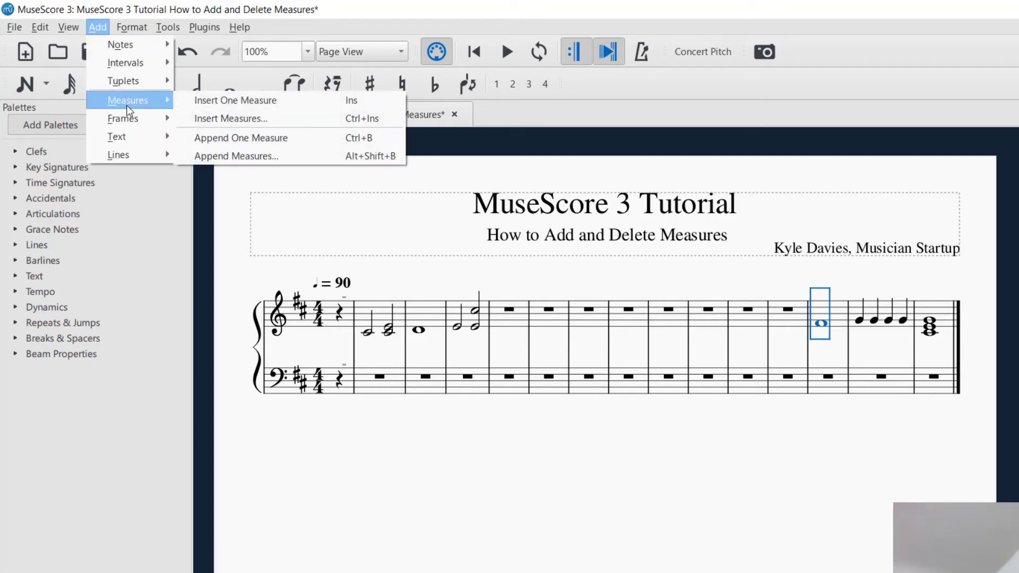
pyautogui.click(660, 286)
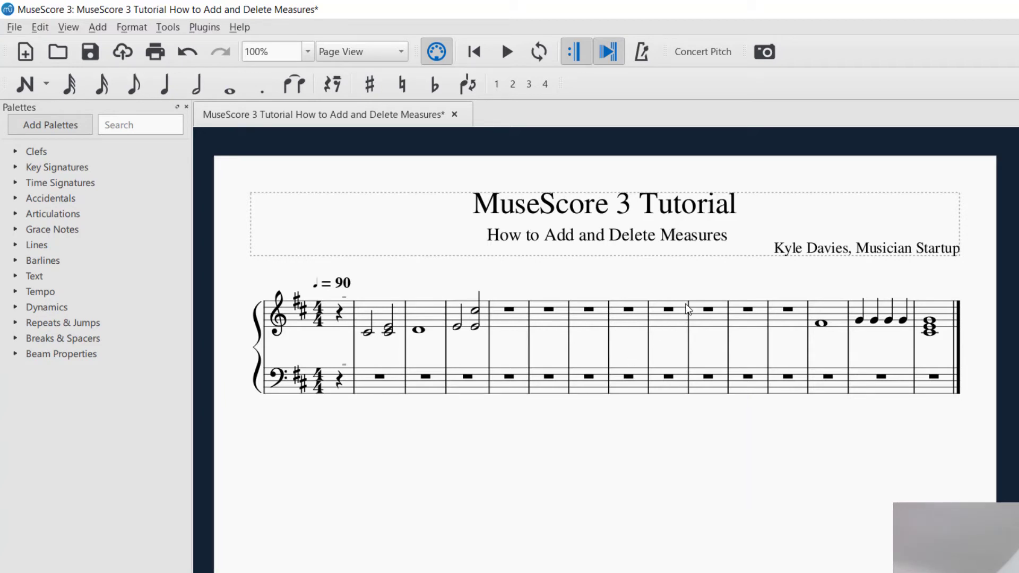
pyautogui.press('Insert')
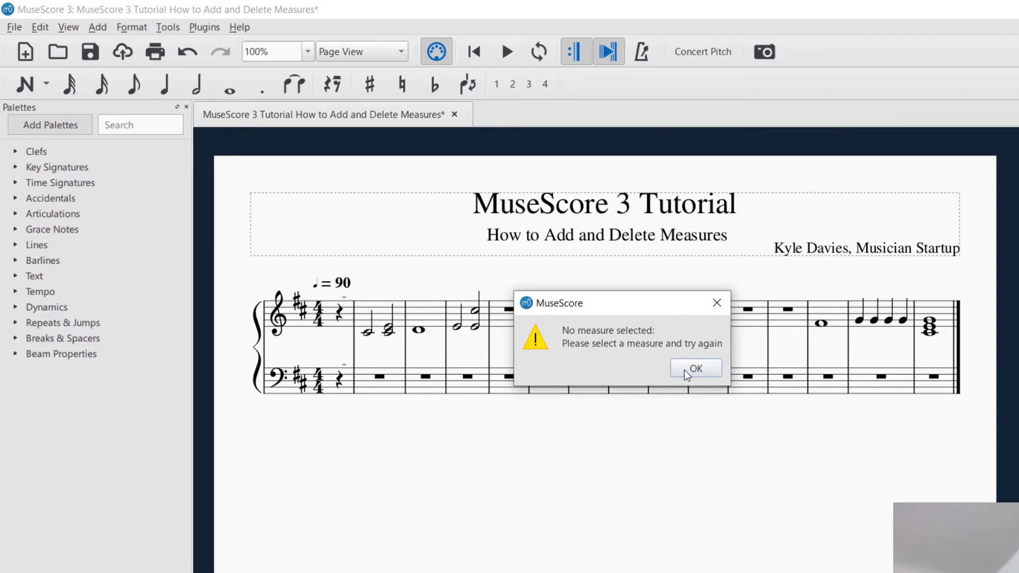
pyautogui.click(685, 369)
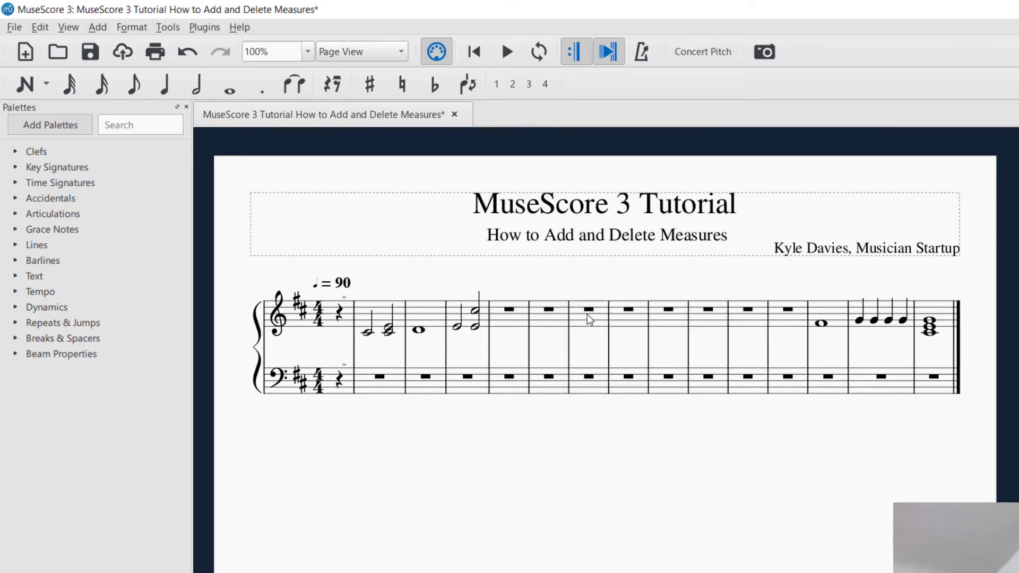
# Select the final chord measure and insert one empty measure before it with Ins
pyautogui.click(587, 315)
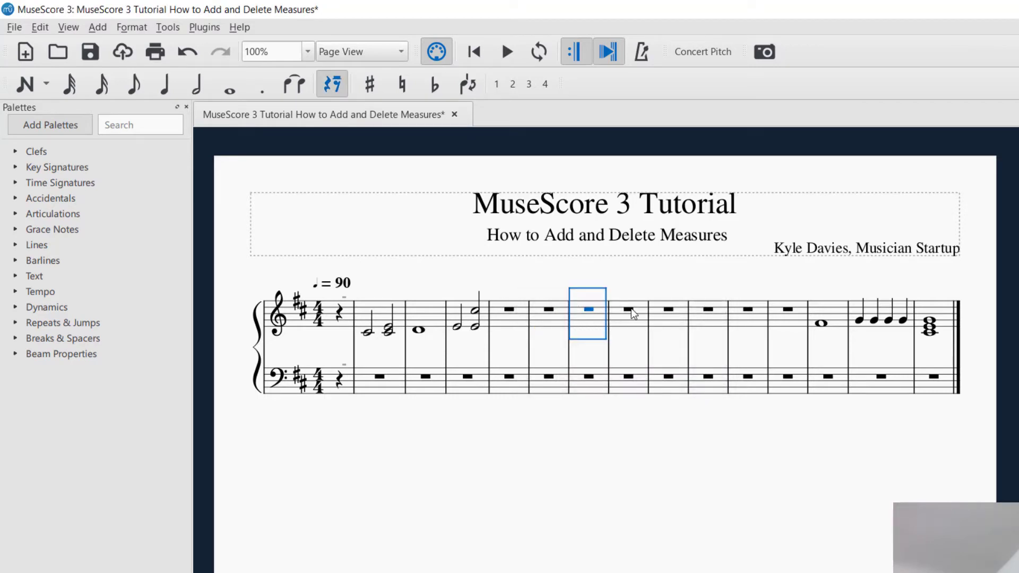
pyautogui.click(930, 318)
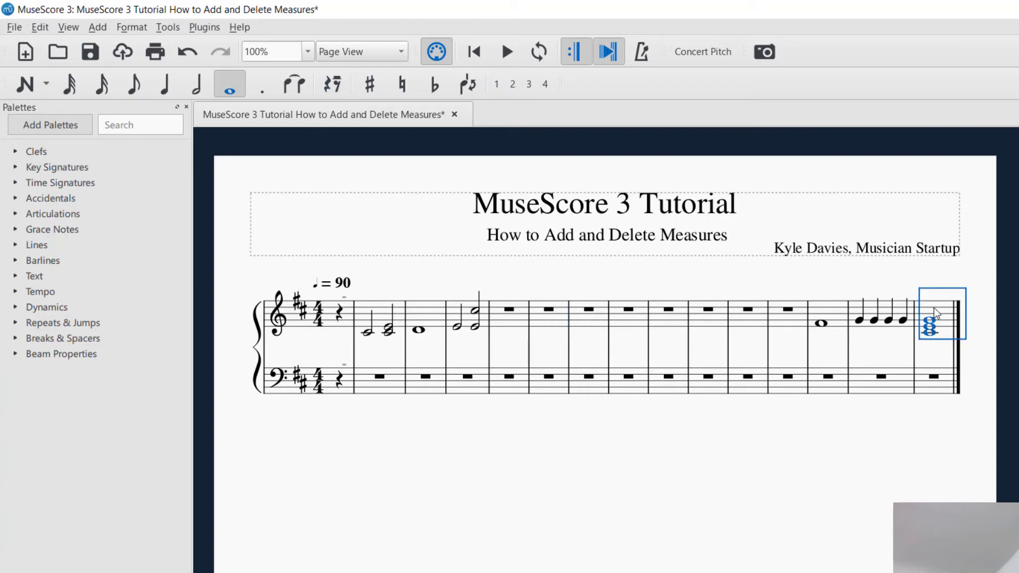
pyautogui.press('Insert')
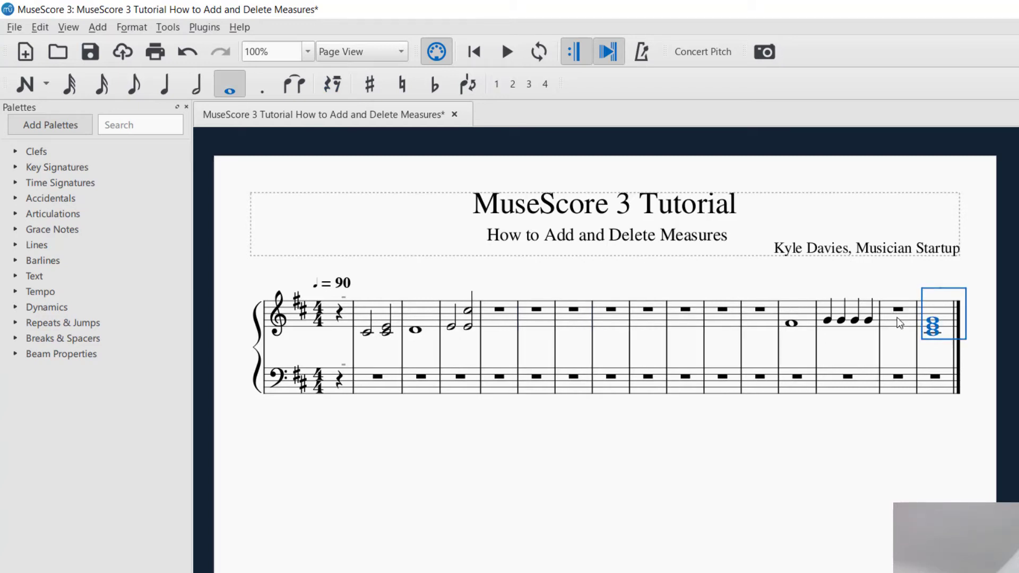
pyautogui.click(96, 28)
pyautogui.moveTo(122, 96)
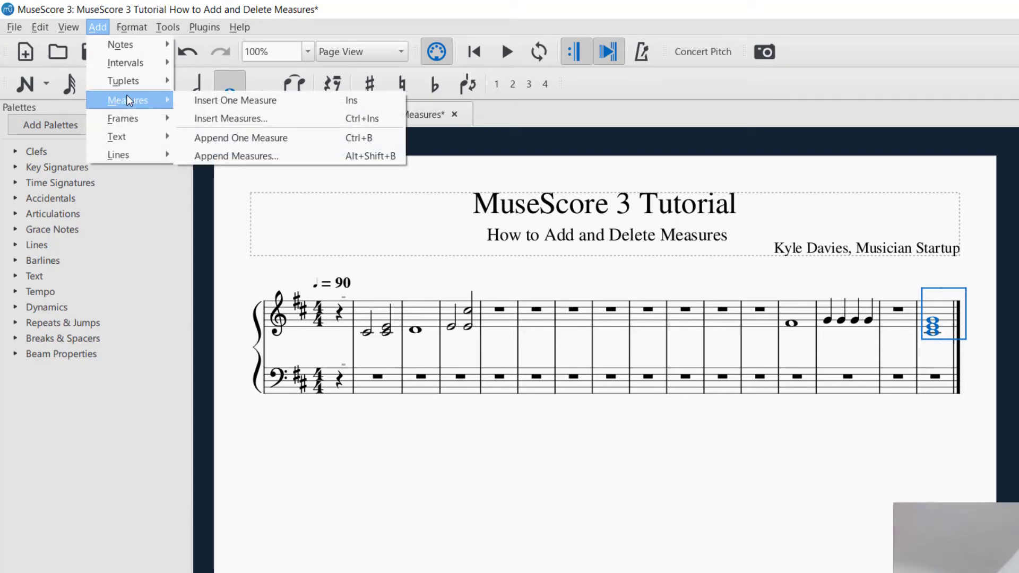
pyautogui.click(399, 13)
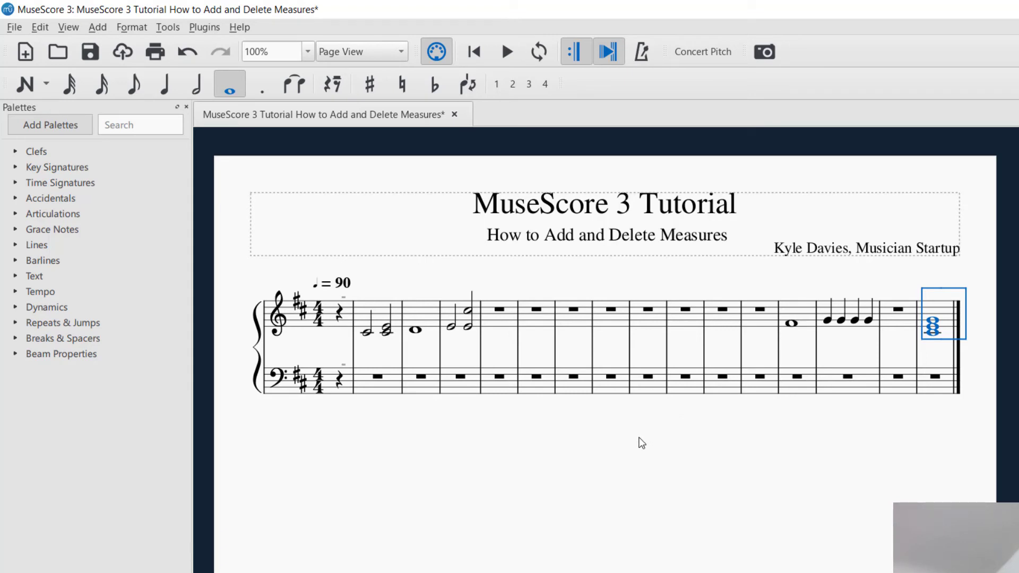
# Delete the final chord measure and then the empty measure left at the end
pyautogui.hotkey('ctrl', 'Delete')
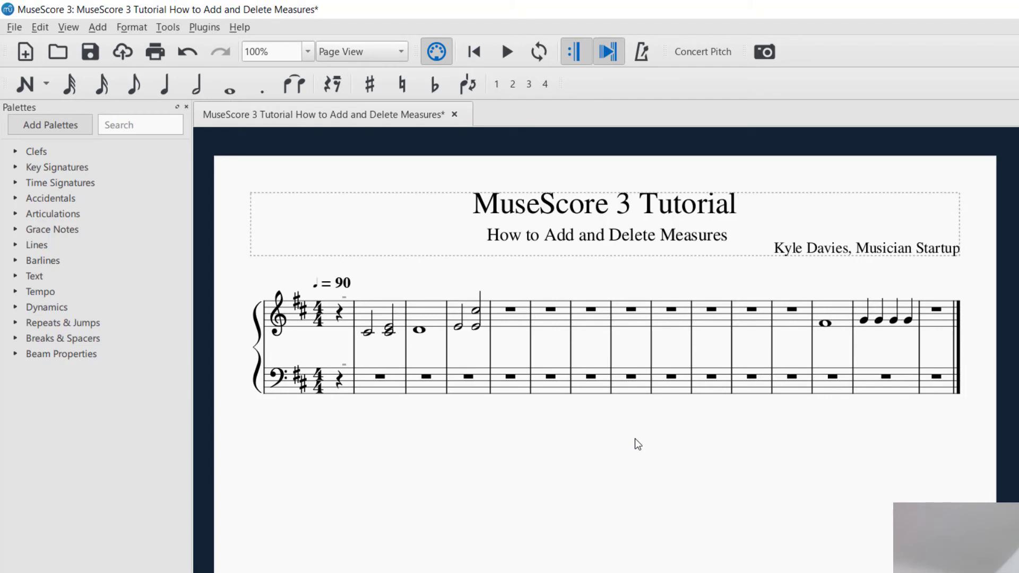
pyautogui.click(937, 319)
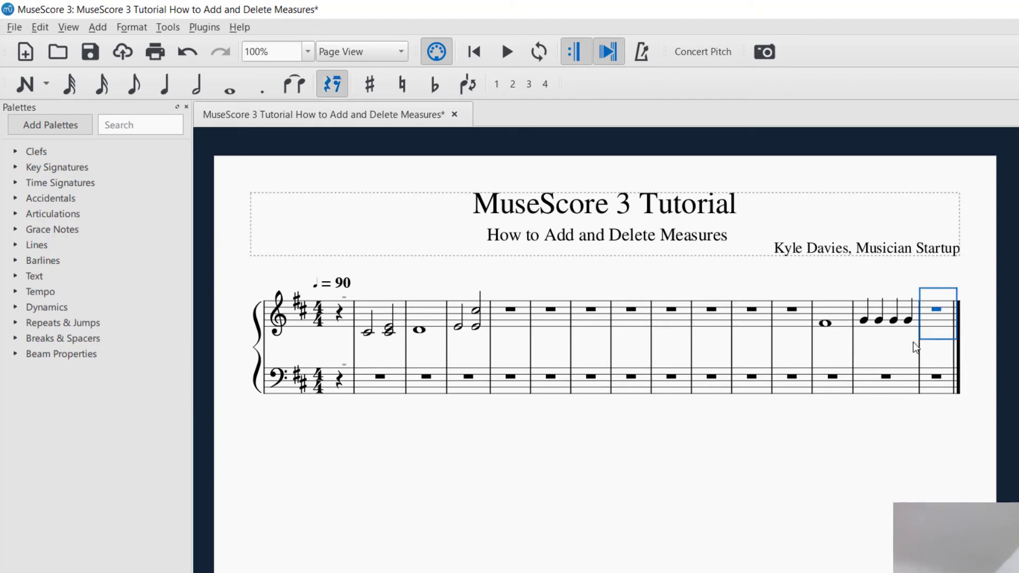
pyautogui.hotkey('ctrl', 'Delete')
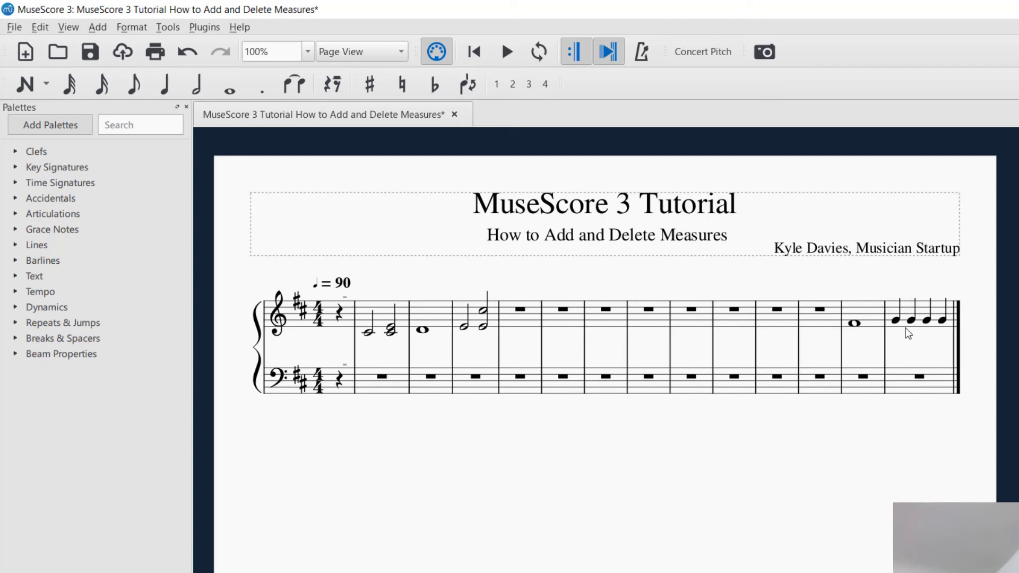
# Clear the four quarter notes from the last measure, then restore them with undo
pyautogui.click(916, 319)
pyautogui.moveTo(899, 276)
pyautogui.mouseDown()
pyautogui.moveTo(928, 324)
pyautogui.moveTo(901, 290)
pyautogui.mouseUp()
pyautogui.click(912, 324)
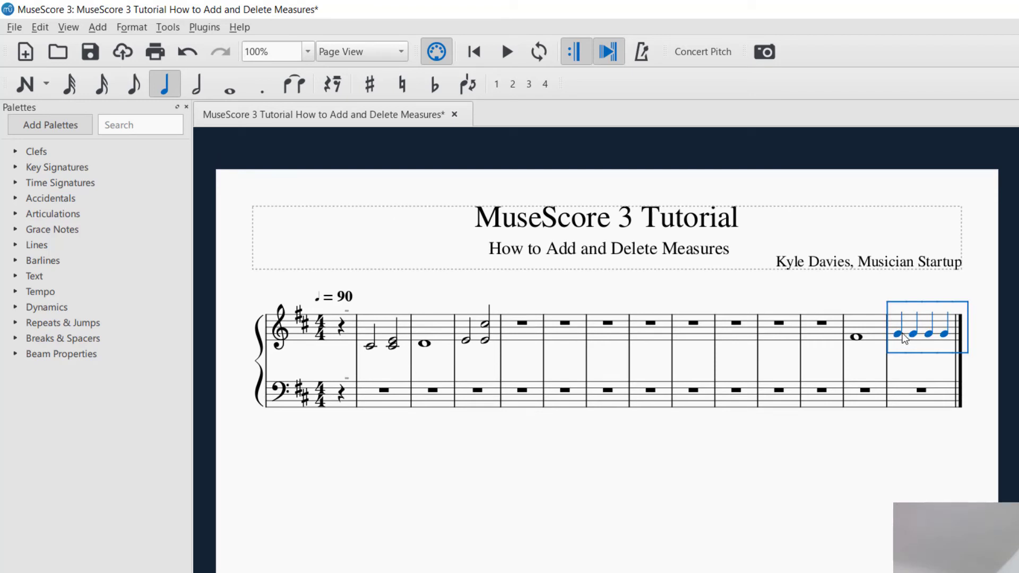
pyautogui.press('Delete')
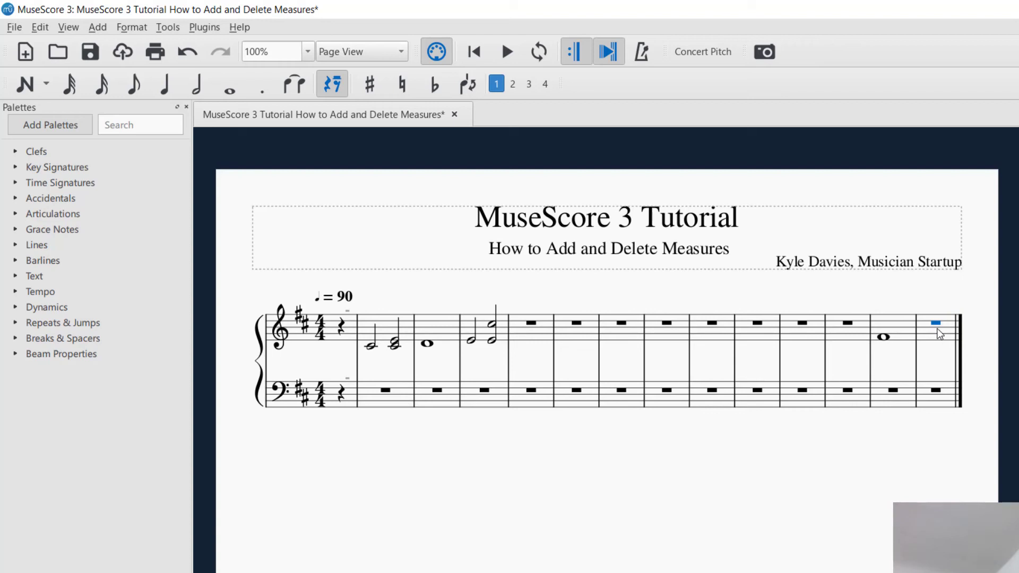
pyautogui.hotkey('ctrl', 'z')
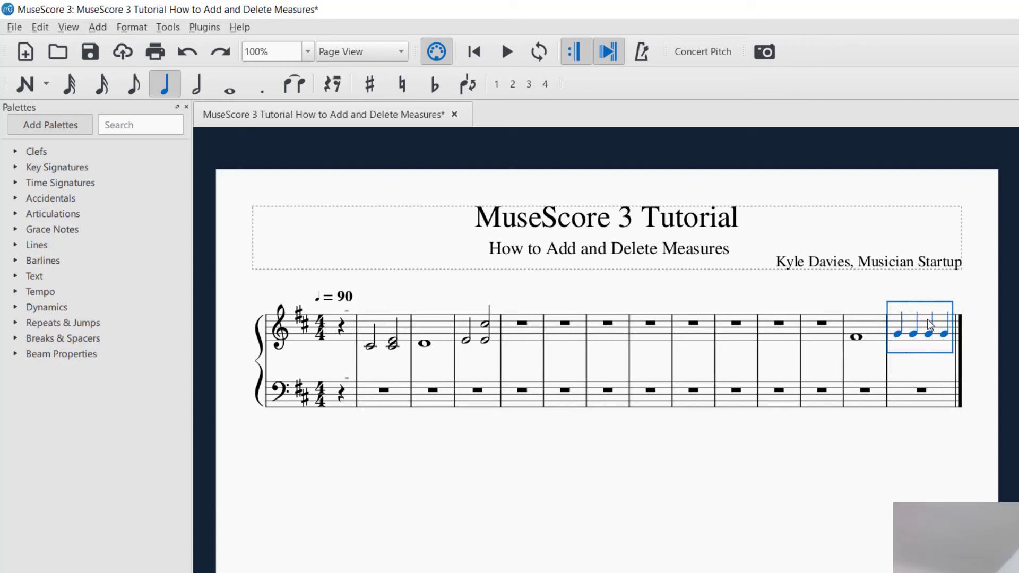